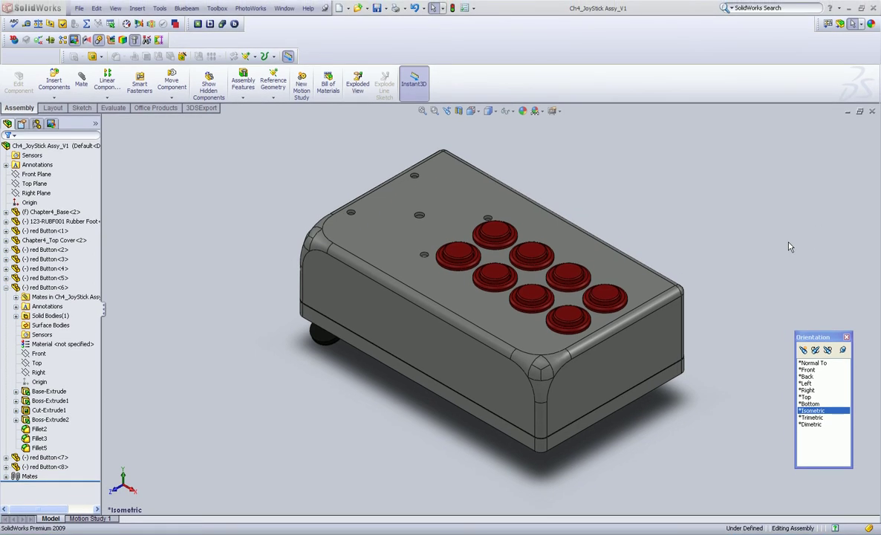
# Step: Make the Chapter4_Top Cover component transparent
pyautogui.click(352, 289)
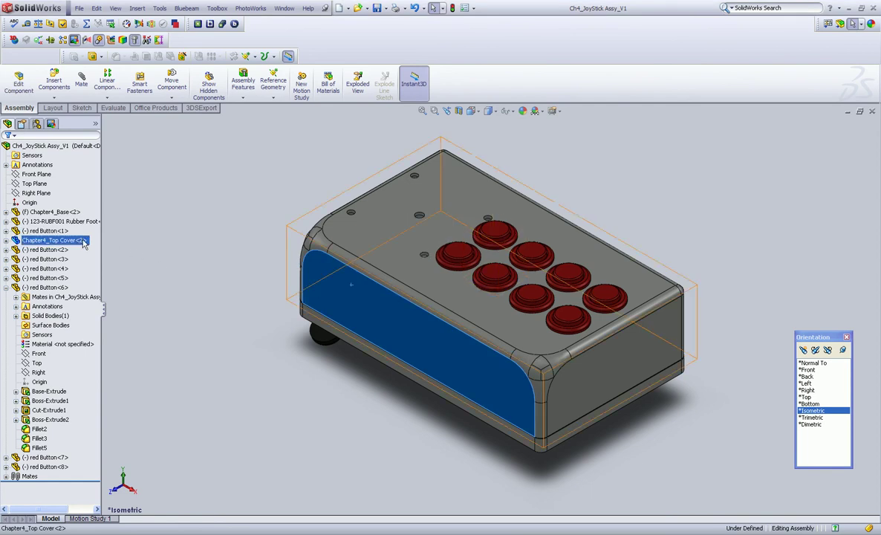
pyautogui.click(95, 123)
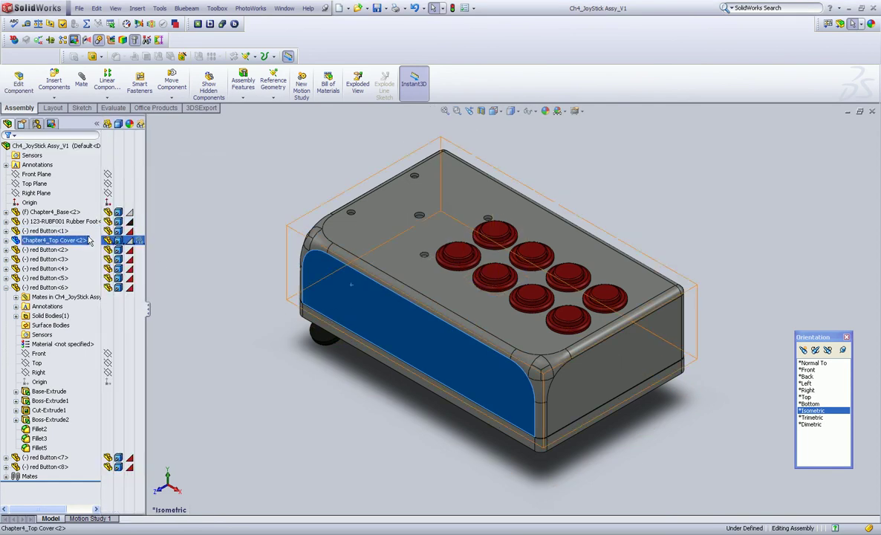
pyautogui.click(140, 242)
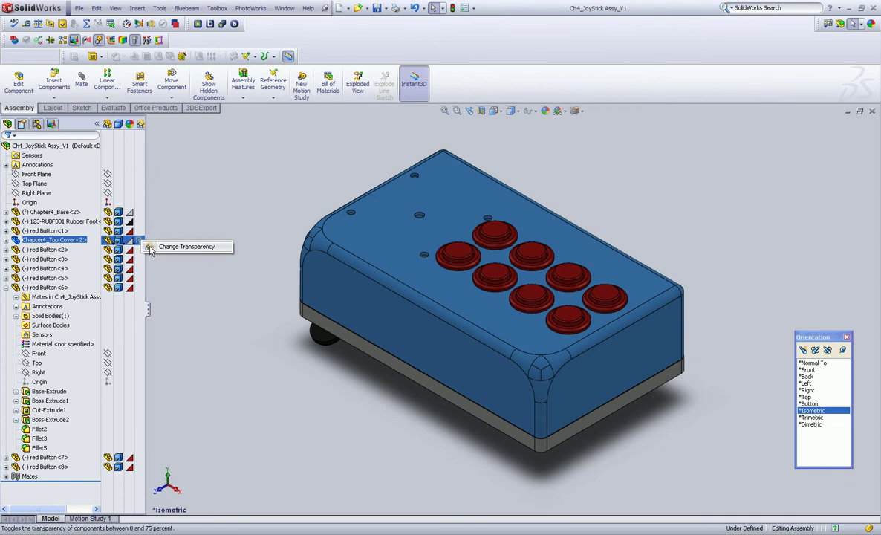
pyautogui.click(150, 248)
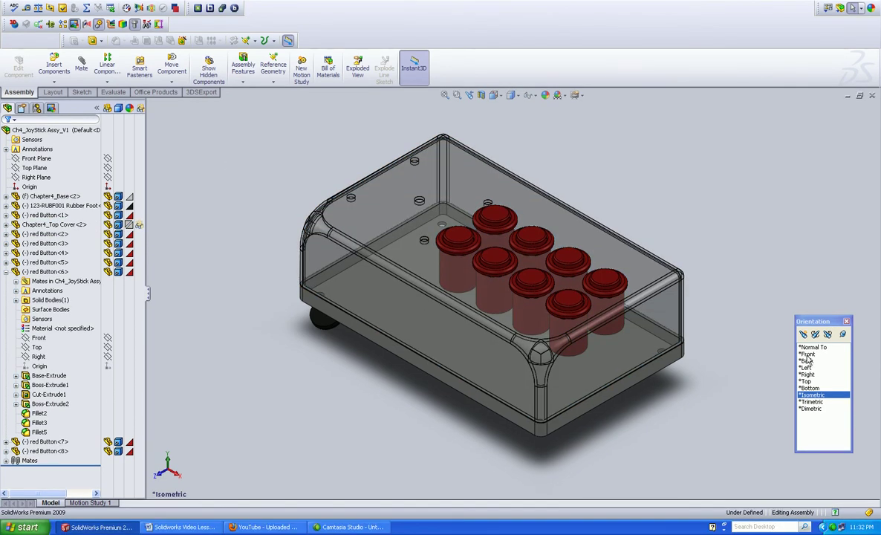
# Step: Inspect the see-through assembly from the Front, Back, Left, Top and Isometric views
pyautogui.click(806, 355)
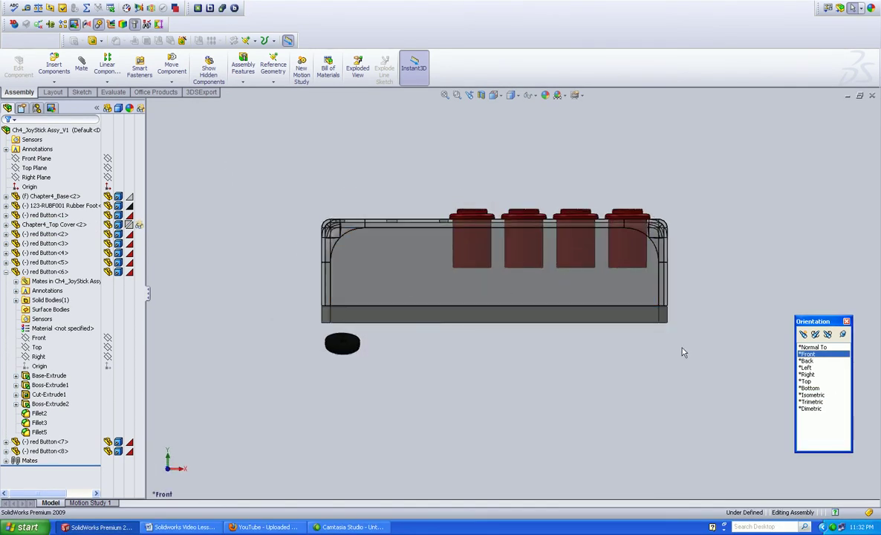
pyautogui.click(807, 361)
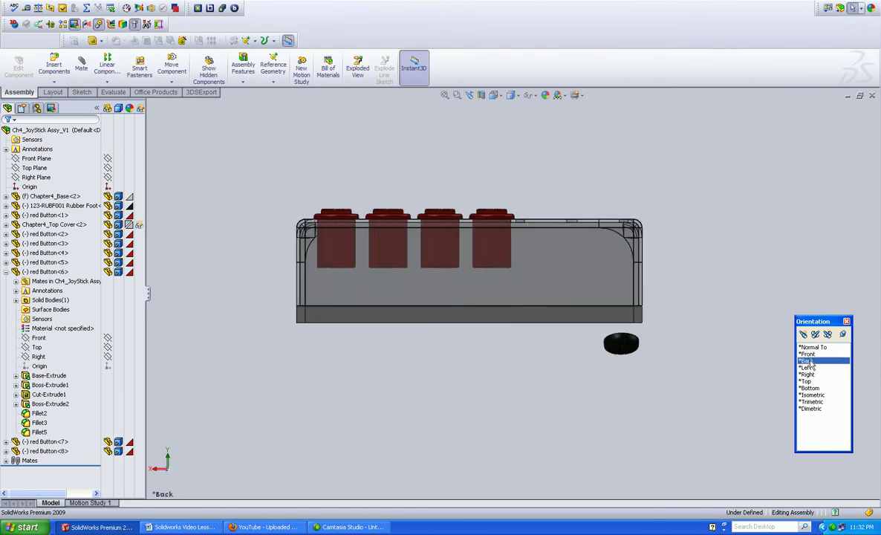
pyautogui.click(806, 369)
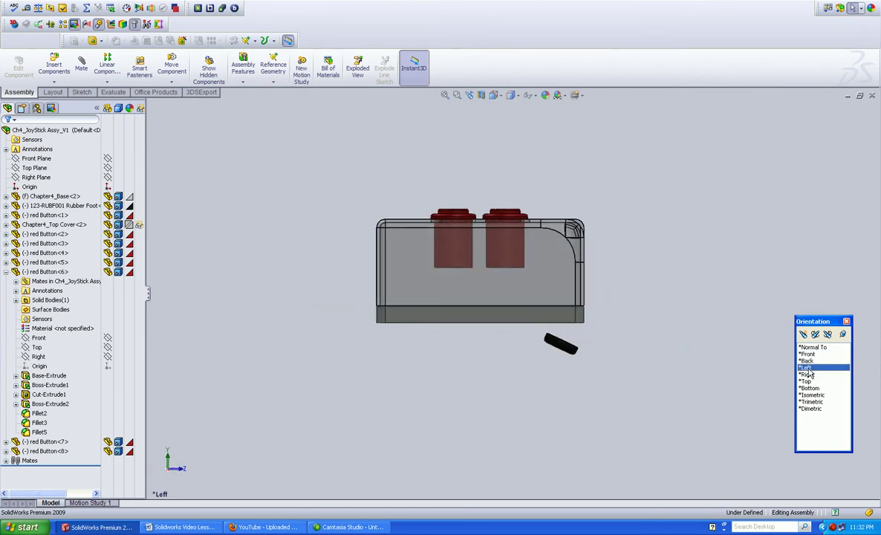
pyautogui.click(808, 382)
pyautogui.click(811, 395)
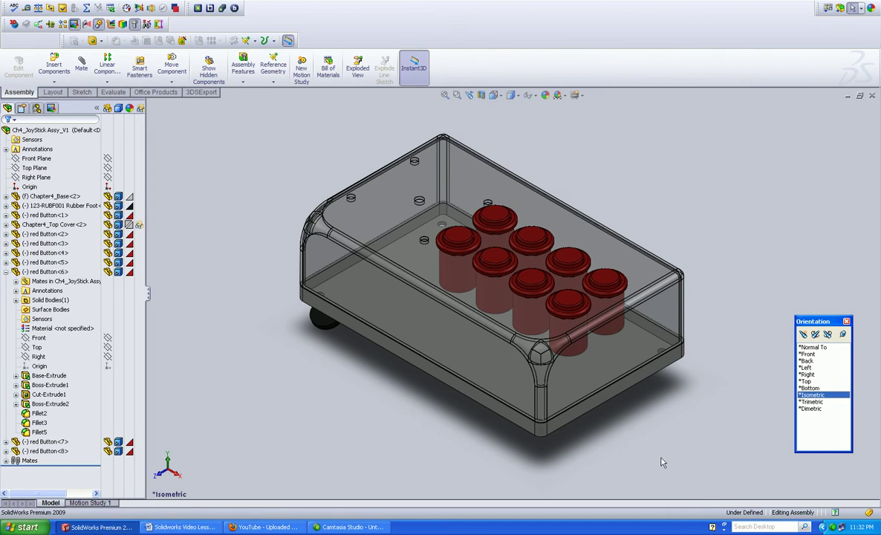
# Step: Turn off transparency on Chapter4_Top Cover so it displays opaque
pyautogui.click(54, 224)
pyautogui.click(147, 245)
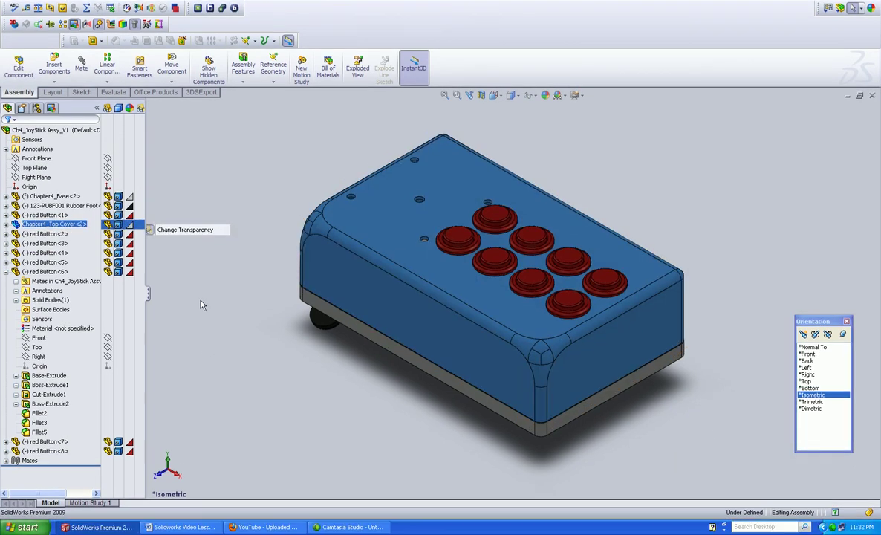
pyautogui.click(201, 320)
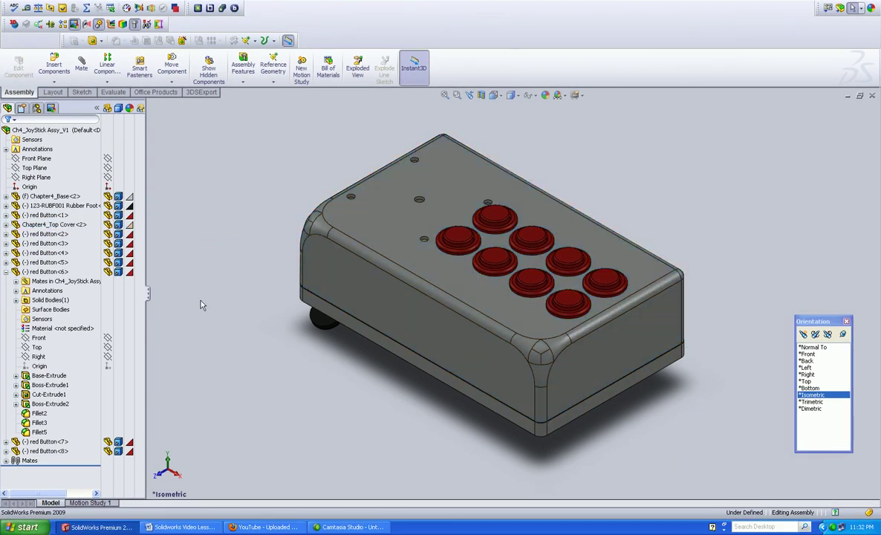
# Step: Reselect the top cover in the FeatureManager tree to bring up its quick actions
pyautogui.click(322, 259)
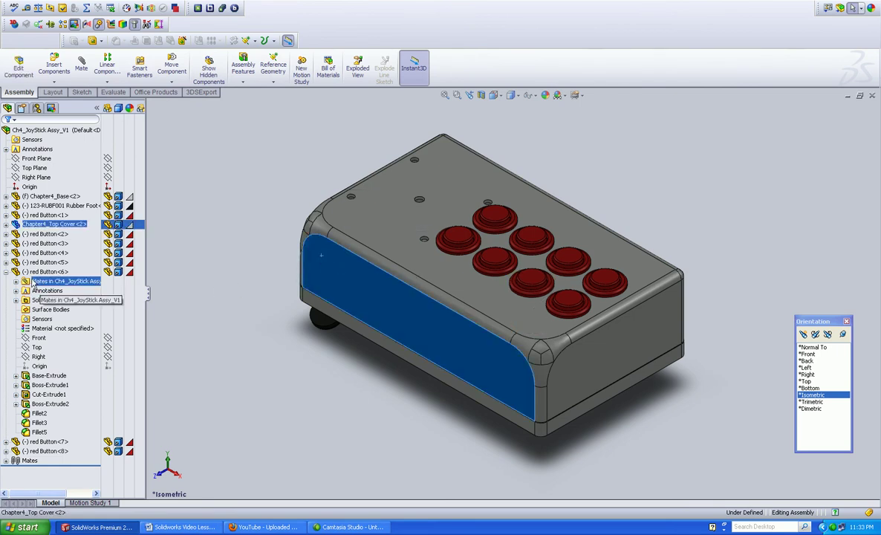
pyautogui.click(64, 225)
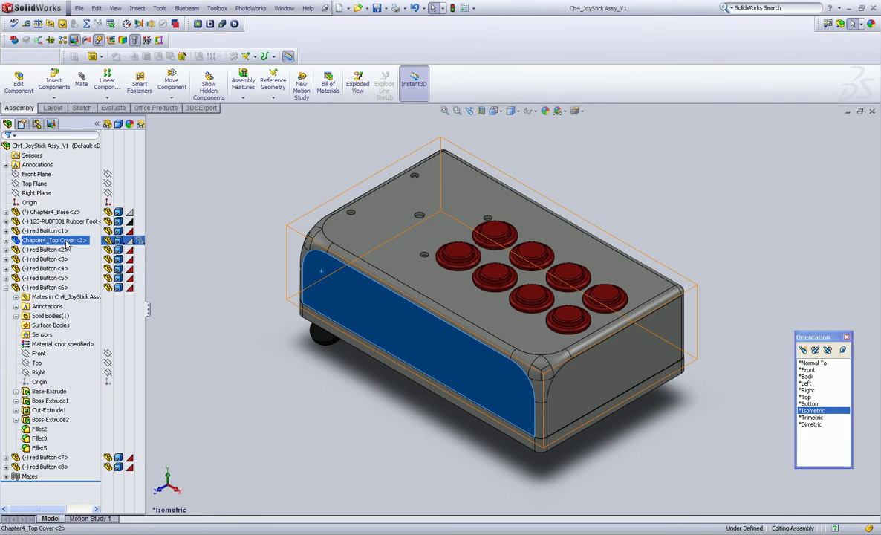
pyautogui.click(65, 244)
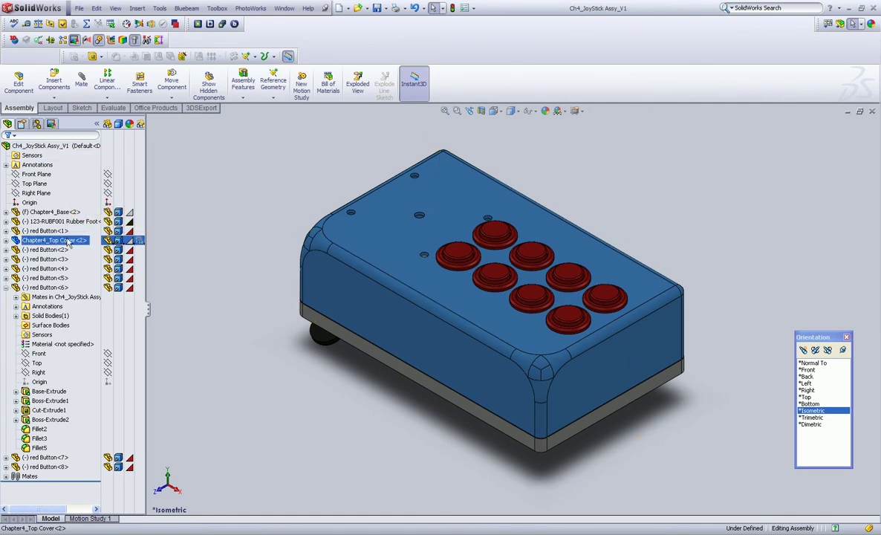
pyautogui.click(61, 241)
pyautogui.click(77, 241)
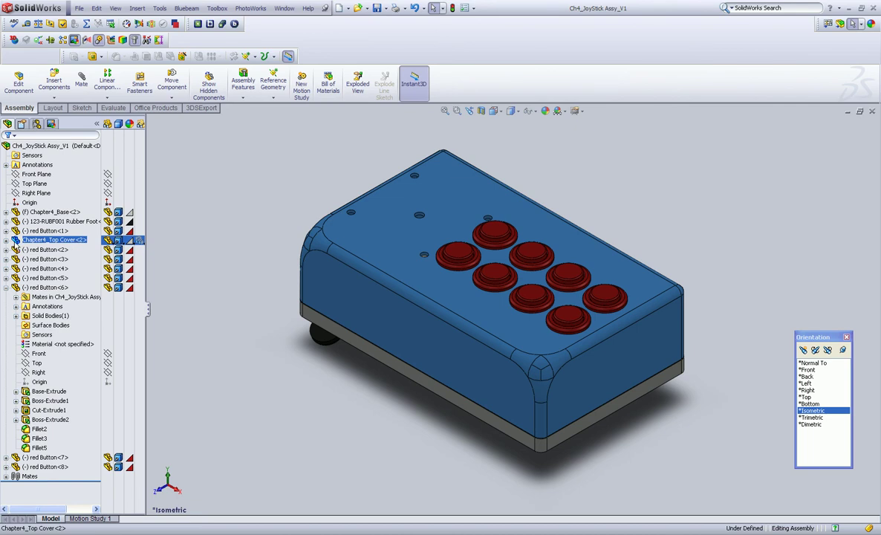
pyautogui.click(17, 236)
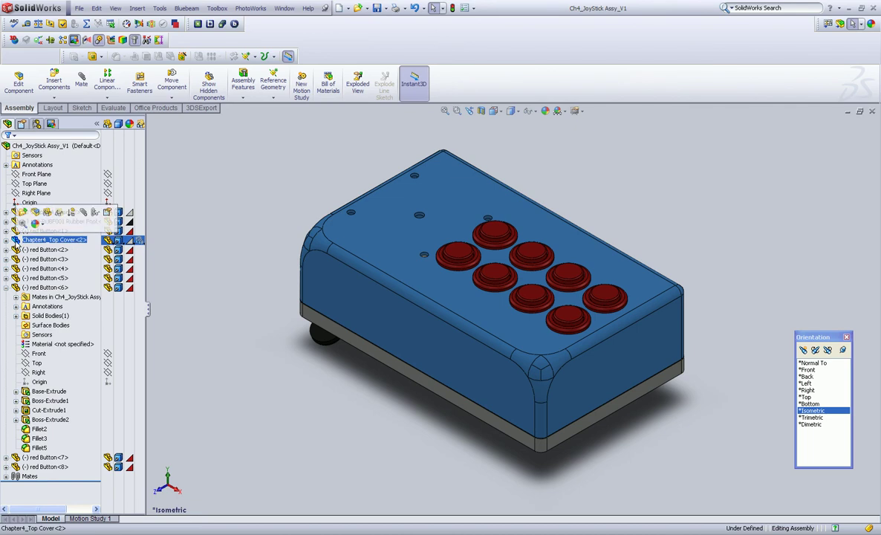
# Step: Hide the top cover, orbit to the underside and zoom in on the rubber foot beside its hole
pyautogui.click(46, 214)
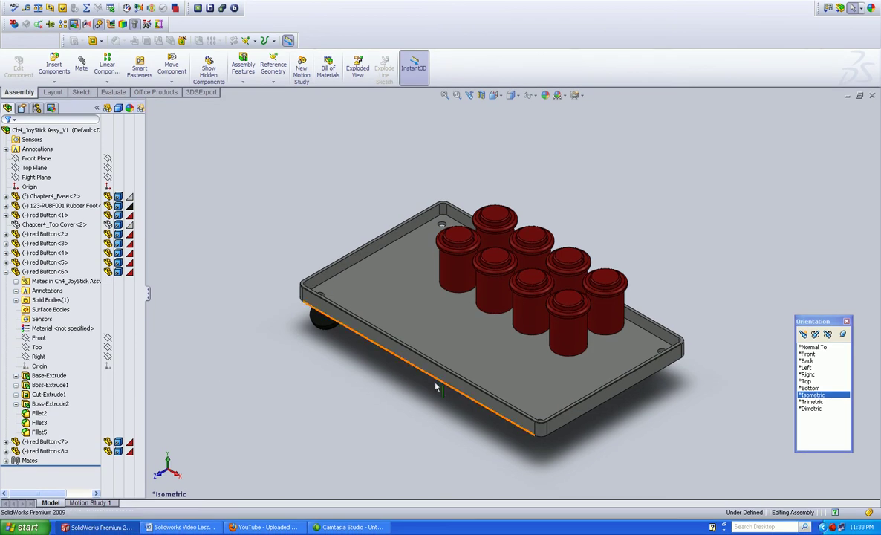
pyautogui.moveTo(413, 425); pyautogui.dragTo(418, 267, button='middle')
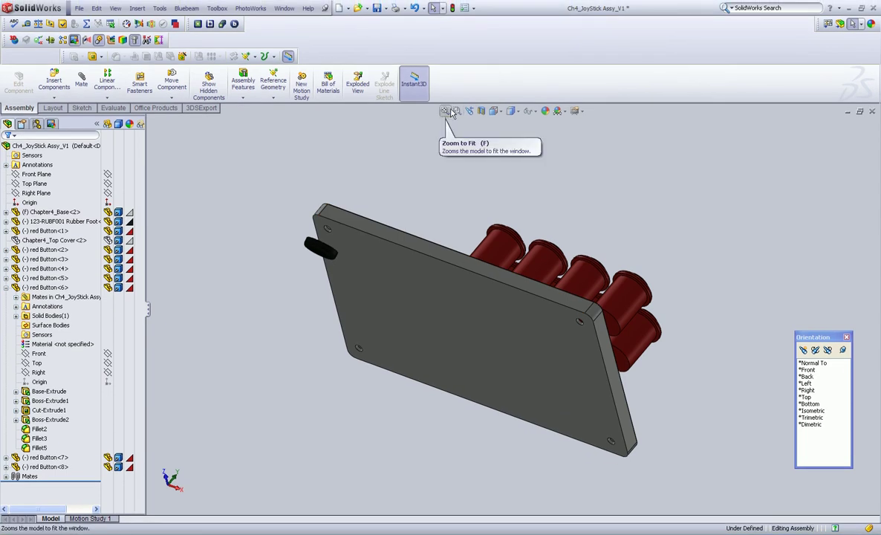
pyautogui.click(457, 111)
pyautogui.moveTo(264, 210); pyautogui.dragTo(318, 263)
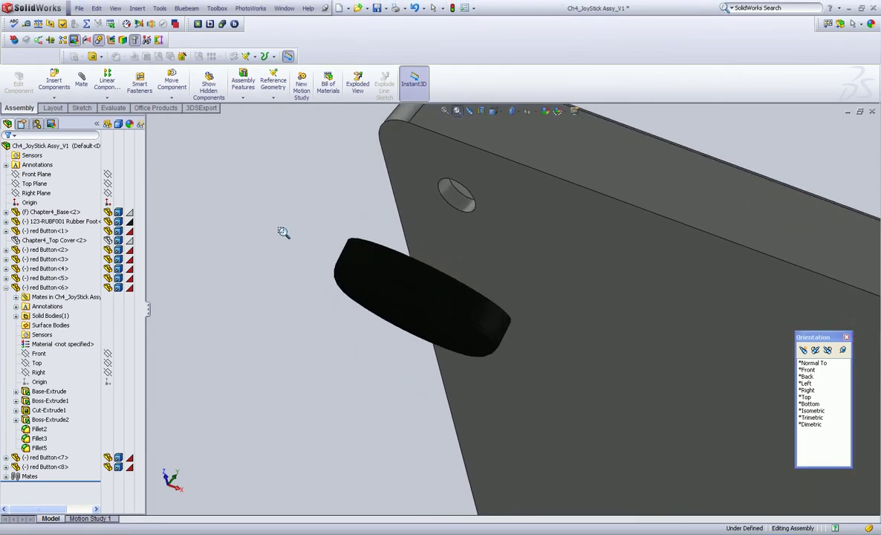
pyautogui.press('Escape')
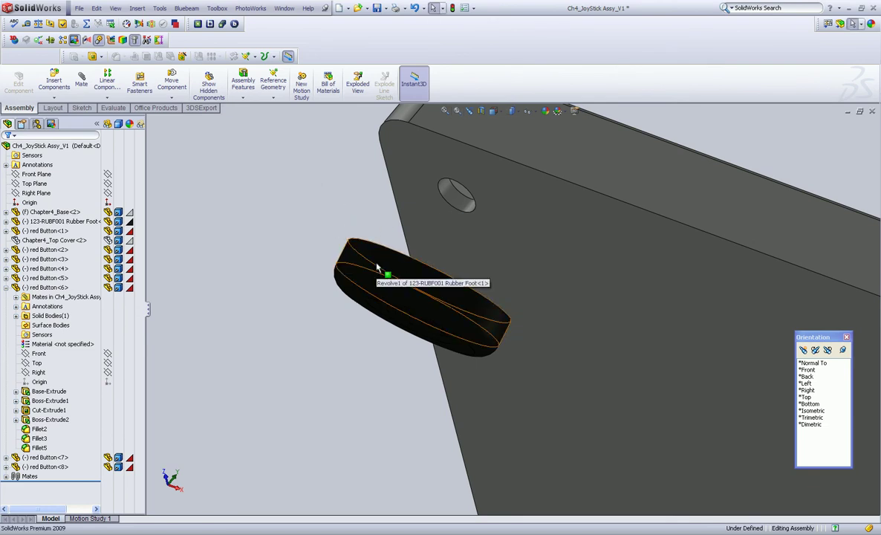
# Step: Mate the rubber foot concentric with the base's mounting hole
pyautogui.click(458, 193)
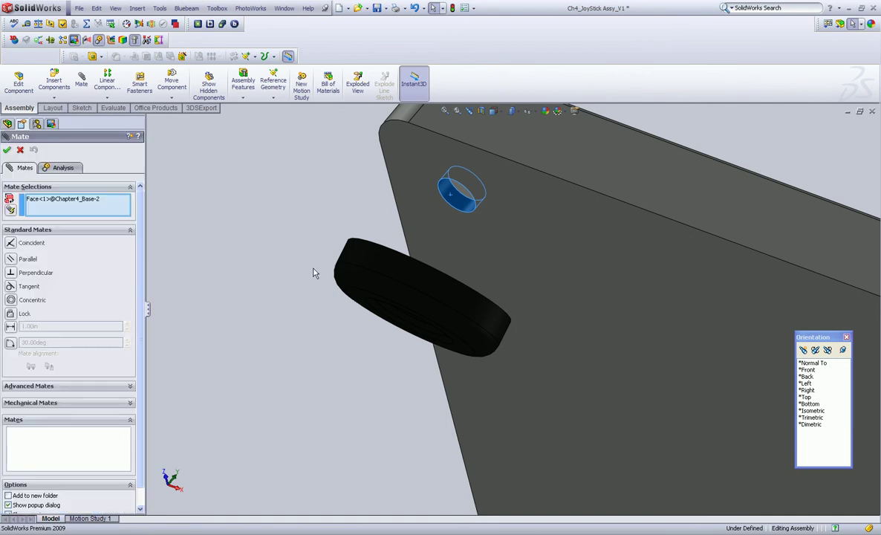
pyautogui.click(362, 312)
pyautogui.click(341, 242)
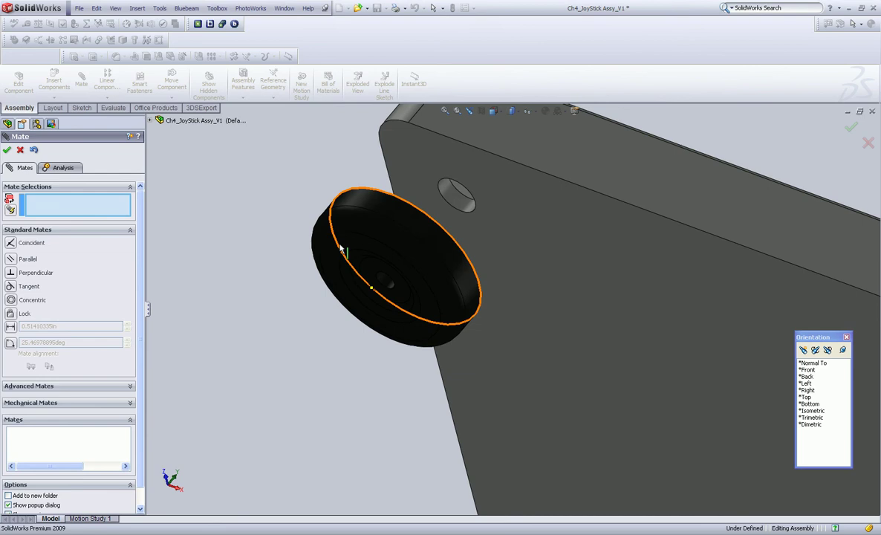
# Step: Mate the foot's rim coincident with the base plate's underside and view from the bottom
pyautogui.click(513, 230)
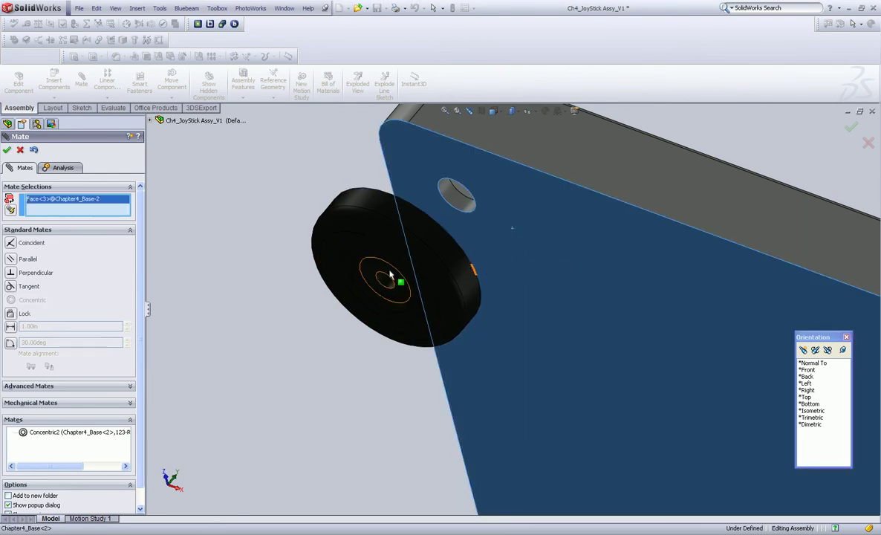
pyautogui.click(447, 236)
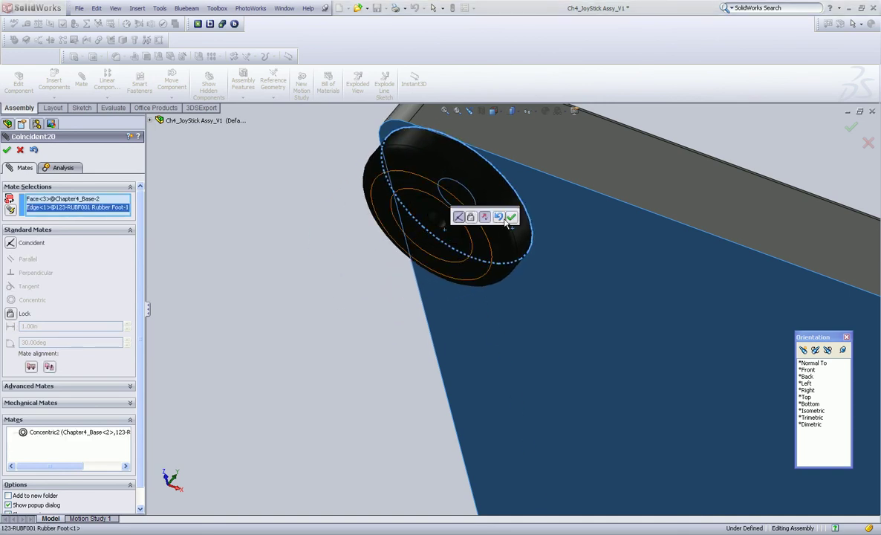
pyautogui.click(476, 208)
pyautogui.click(6, 150)
pyautogui.click(810, 389)
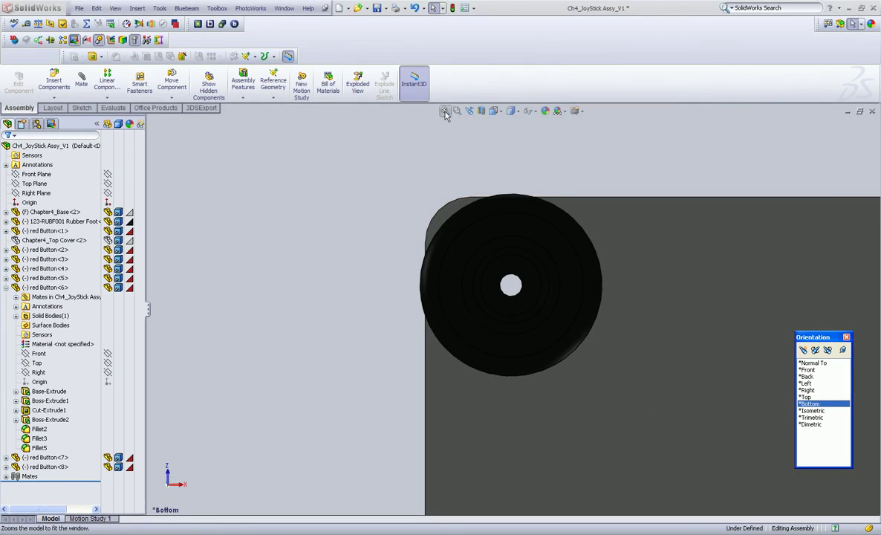
# Step: Insert three more Rubber Foot copies near the top-right, bottom-left and bottom-right corner holes
pyautogui.click(445, 112)
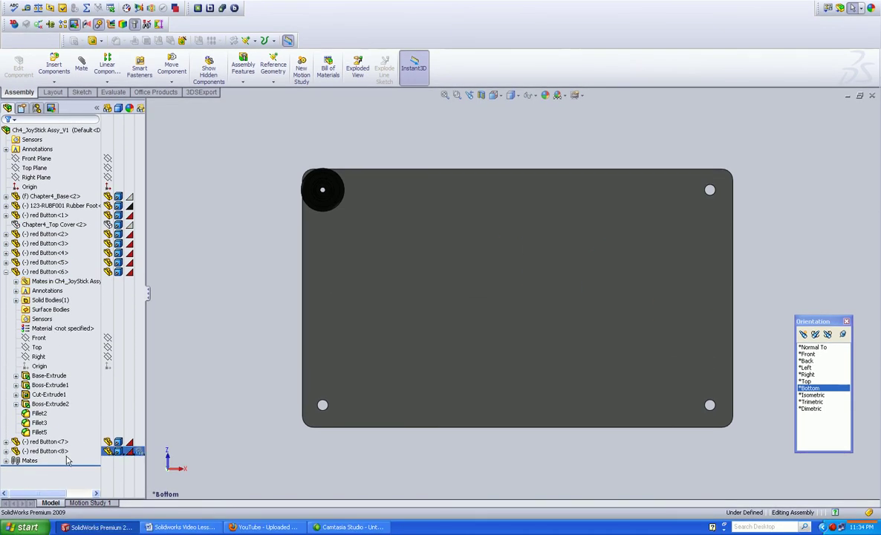
pyautogui.click(6, 272)
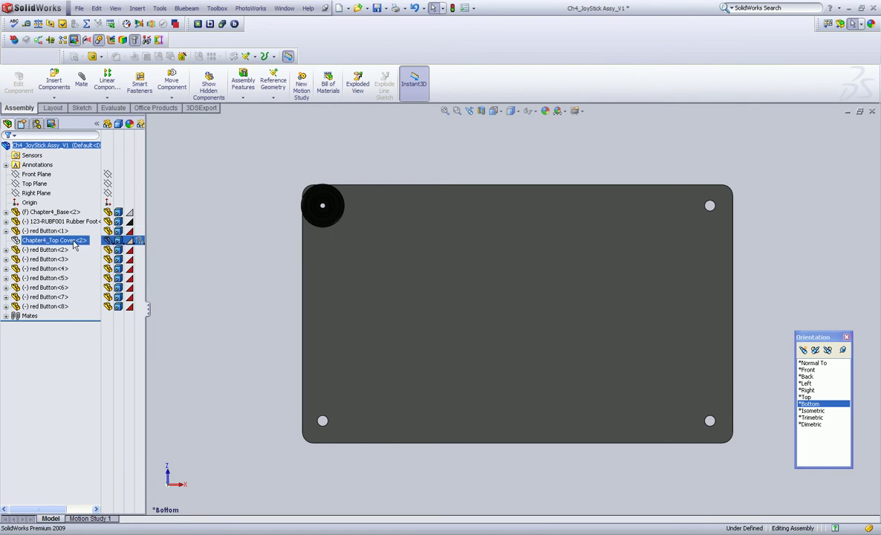
pyautogui.moveTo(75, 225); pyautogui.dragTo(711, 210)
pyautogui.moveTo(65, 222); pyautogui.dragTo(323, 421)
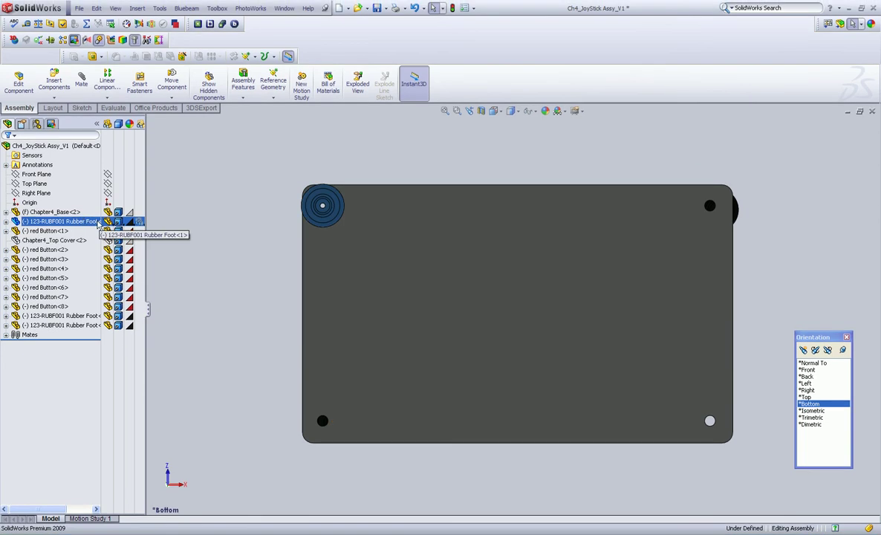
pyautogui.moveTo(97, 222); pyautogui.dragTo(710, 406)
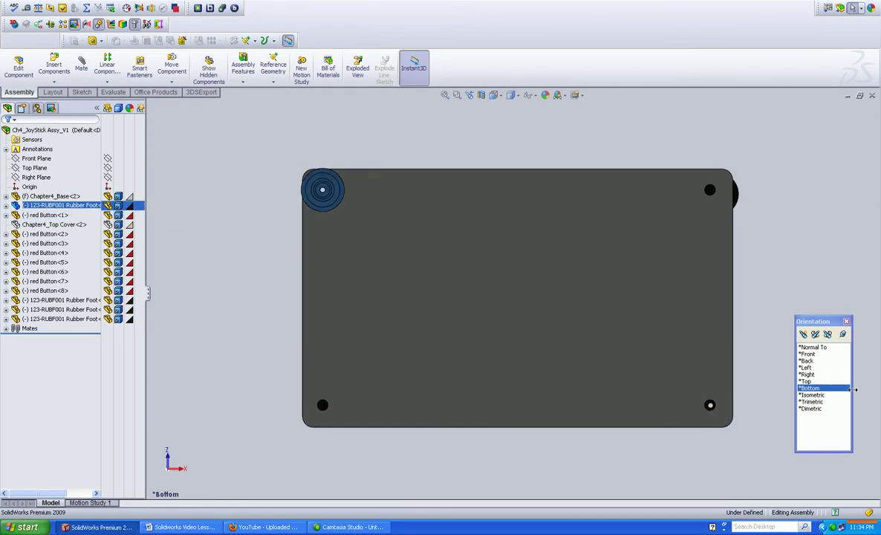
# Step: From the Front view, show the top cover, hide it again, and select the left floating foot
pyautogui.click(808, 355)
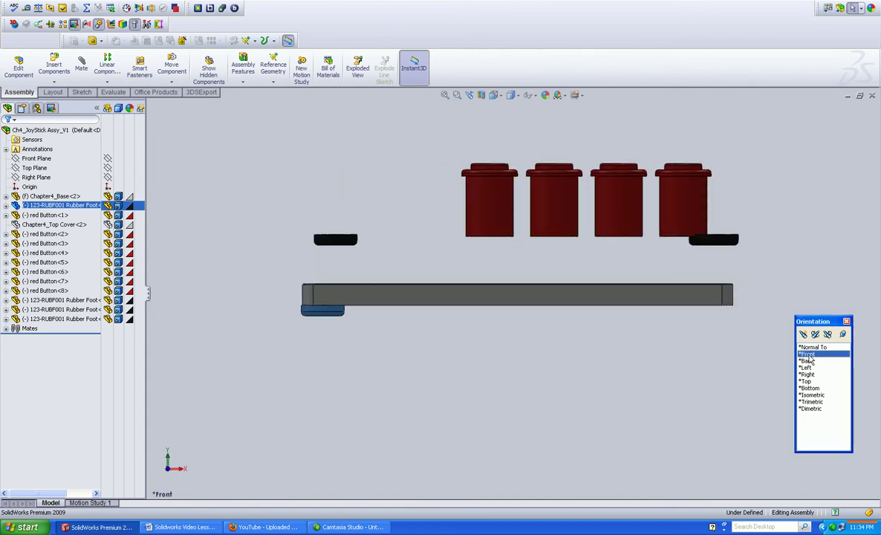
pyautogui.click(54, 224)
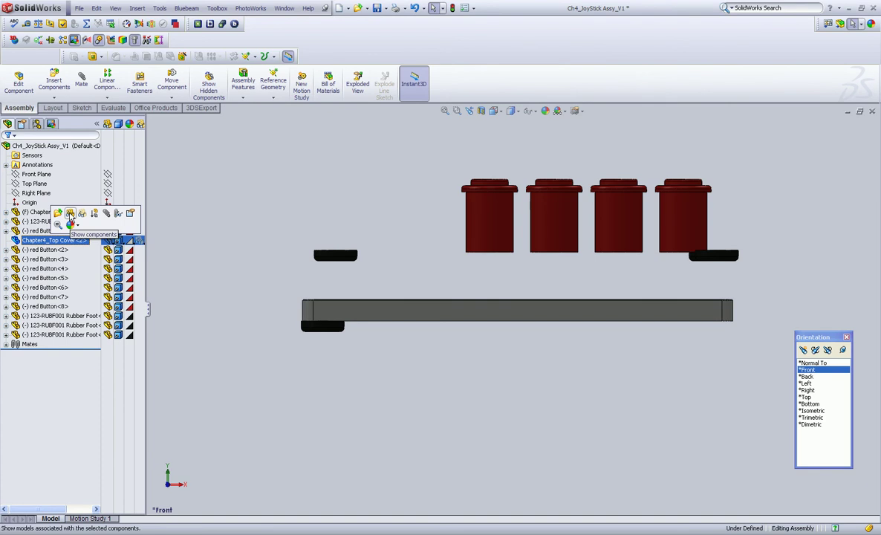
pyautogui.click(70, 213)
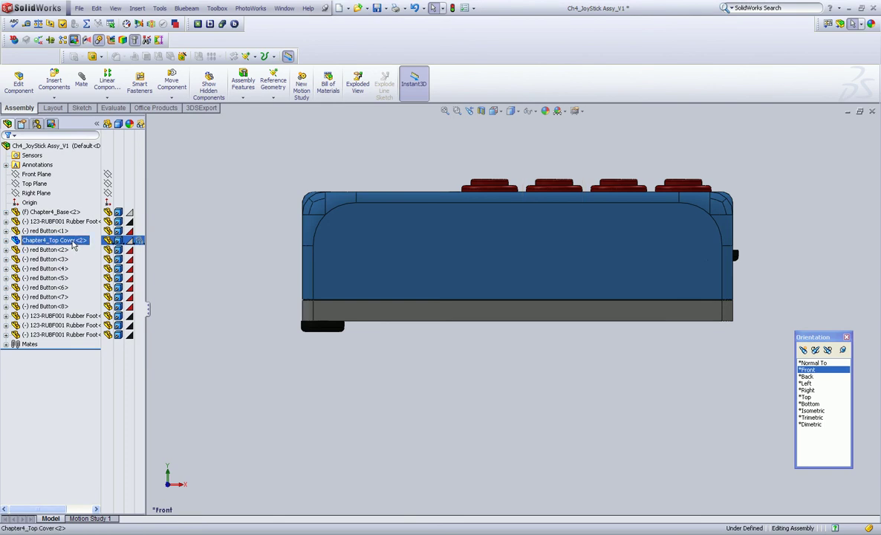
pyautogui.rightClick(73, 247)
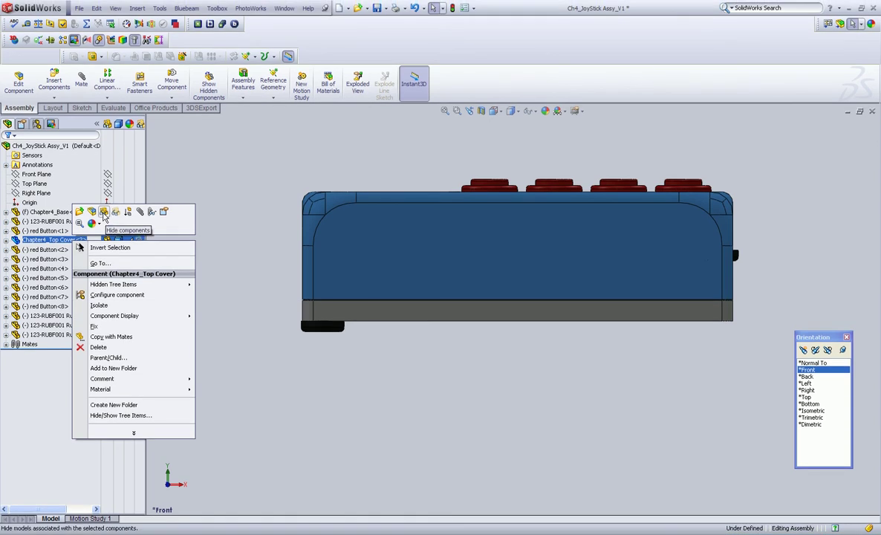
pyautogui.click(104, 213)
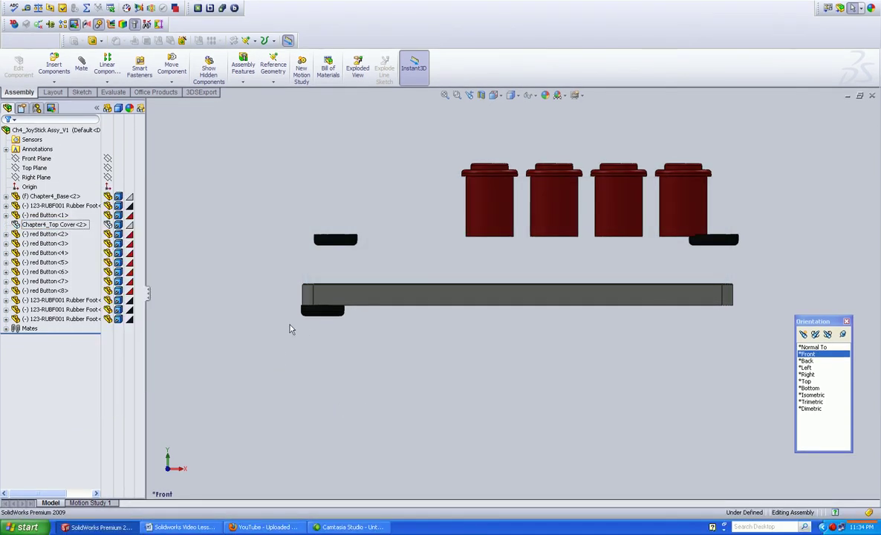
pyautogui.moveTo(271, 183); pyautogui.dragTo(411, 262)
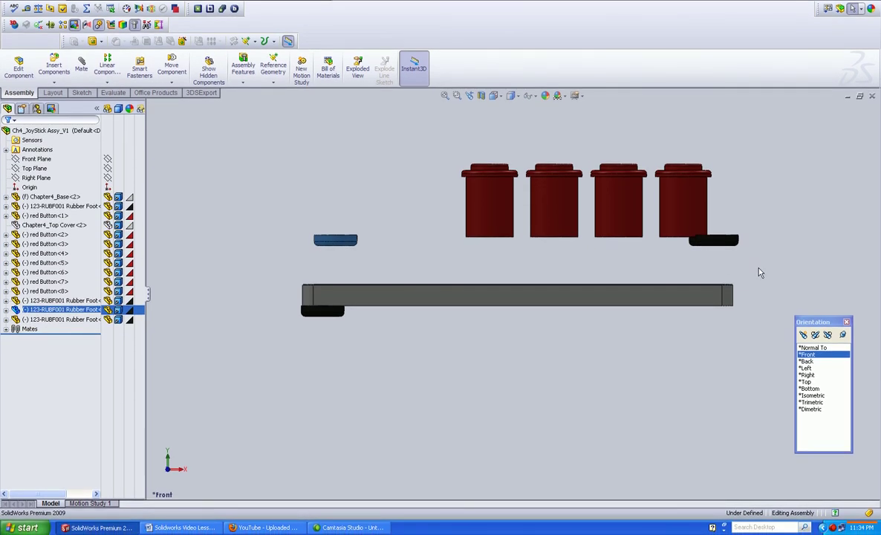
# Step: Select both floating feet and move them down below the base plate
pyautogui.keyDown('ctrl'); pyautogui.moveTo(759, 264); pyautogui.dragTo(725, 205); pyautogui.keyUp('ctrl')
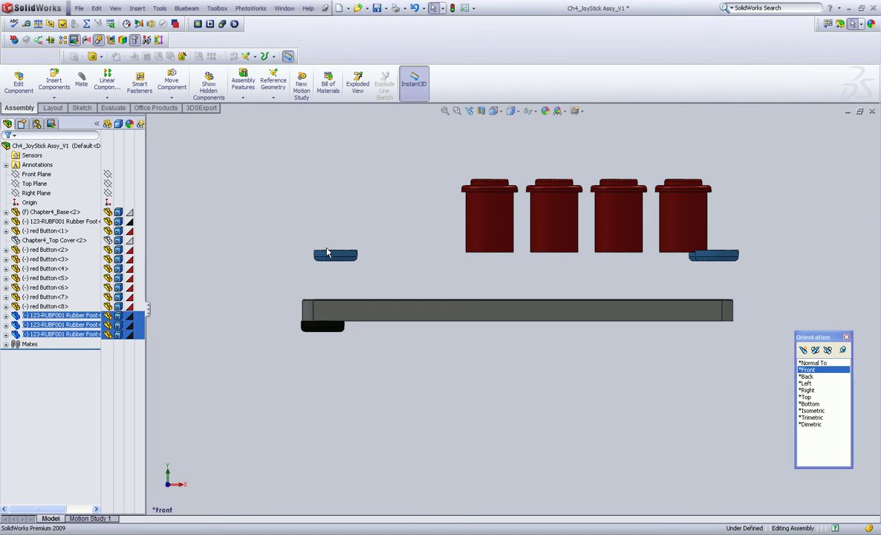
pyautogui.click(171, 82)
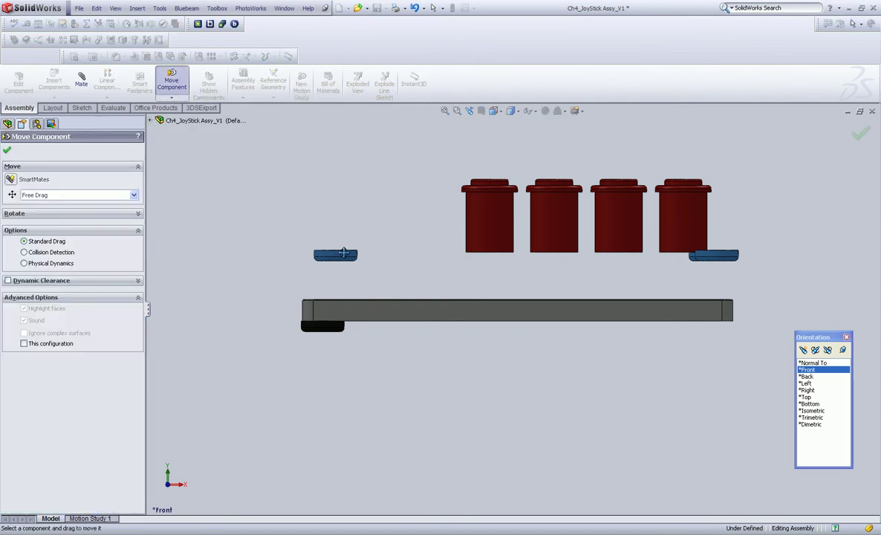
pyautogui.moveTo(343, 253); pyautogui.dragTo(342, 350)
pyautogui.click(7, 149)
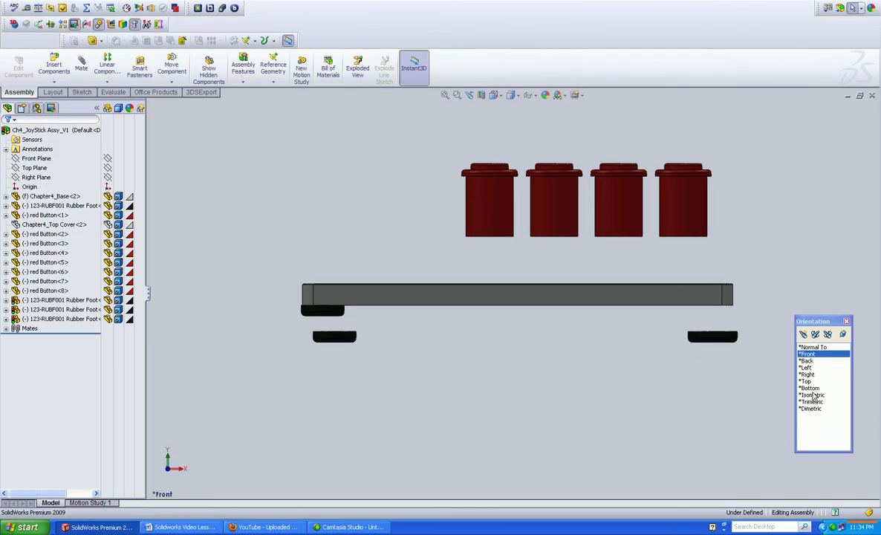
# Step: View the assembly from the bottom, then orbit into a tilted 3-D view
pyautogui.click(809, 388)
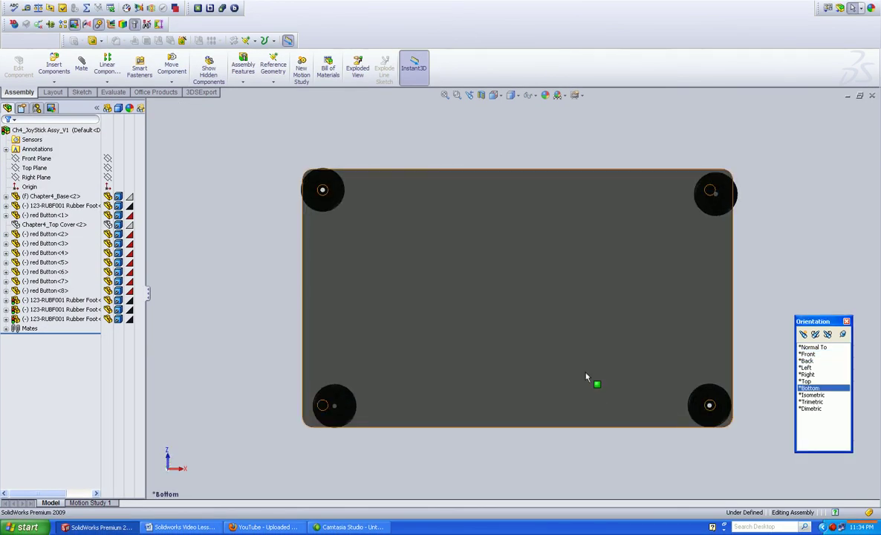
pyautogui.moveTo(817, 321)
pyautogui.mouseDown()
pyautogui.moveTo(823, 294)
pyautogui.moveTo(824, 345)
pyautogui.moveTo(826, 333)
pyautogui.mouseUp()
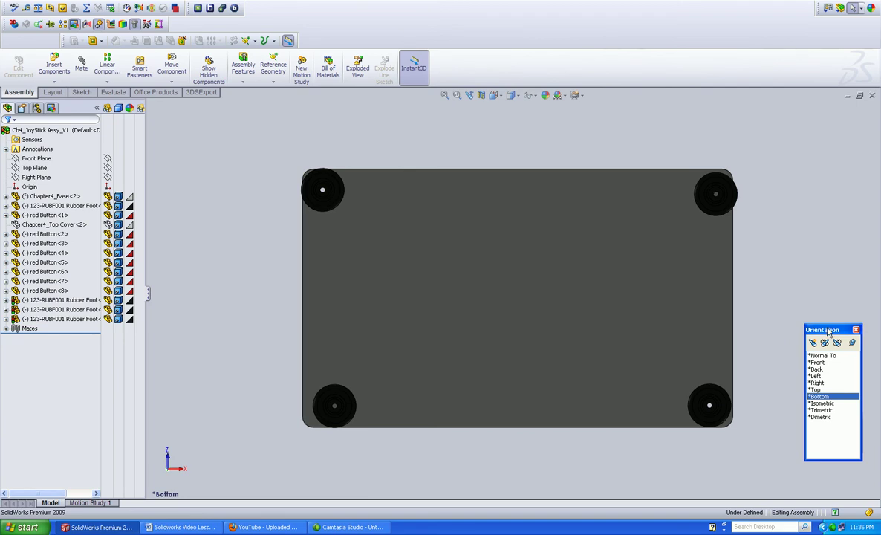
pyautogui.moveTo(828, 332)
pyautogui.mouseDown()
pyautogui.moveTo(828, 287)
pyautogui.moveTo(832, 334)
pyautogui.mouseUp()
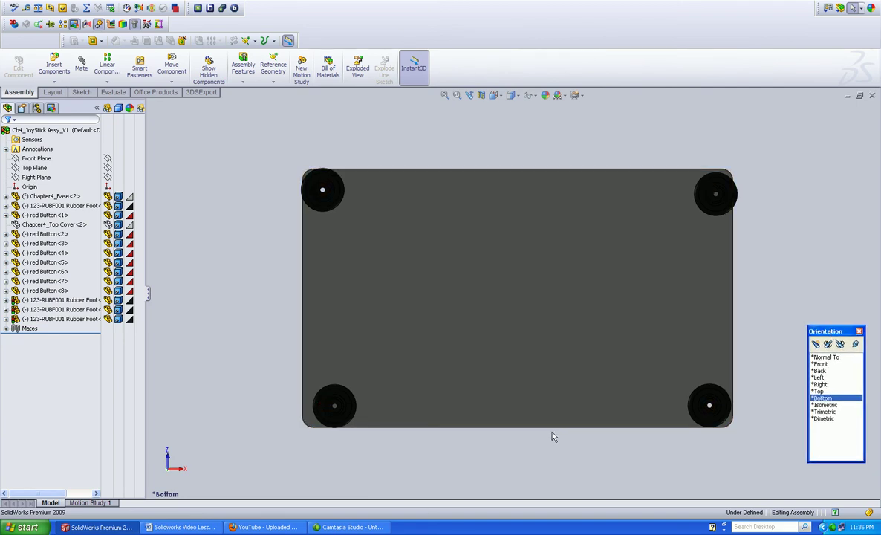
pyautogui.moveTo(433, 468); pyautogui.dragTo(330, 359, button='middle')
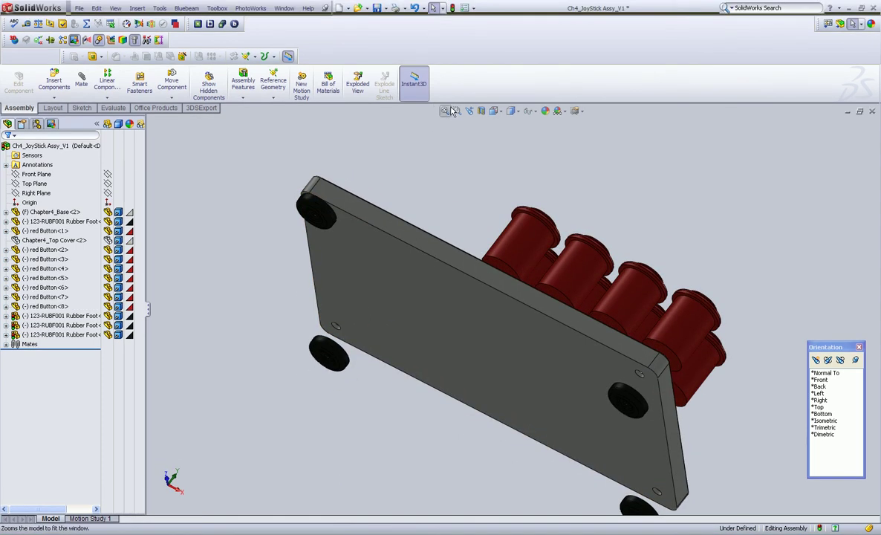
# Step: Zoom in on the front rubber foot and mate it concentric with its base hole
pyautogui.click(457, 95)
pyautogui.moveTo(263, 249); pyautogui.dragTo(397, 378)
pyautogui.press('Escape')
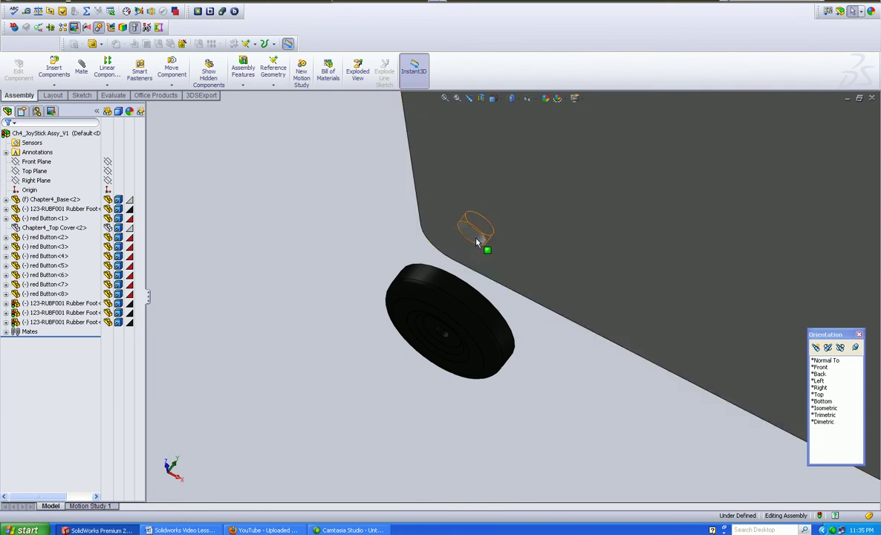
pyautogui.click(476, 240)
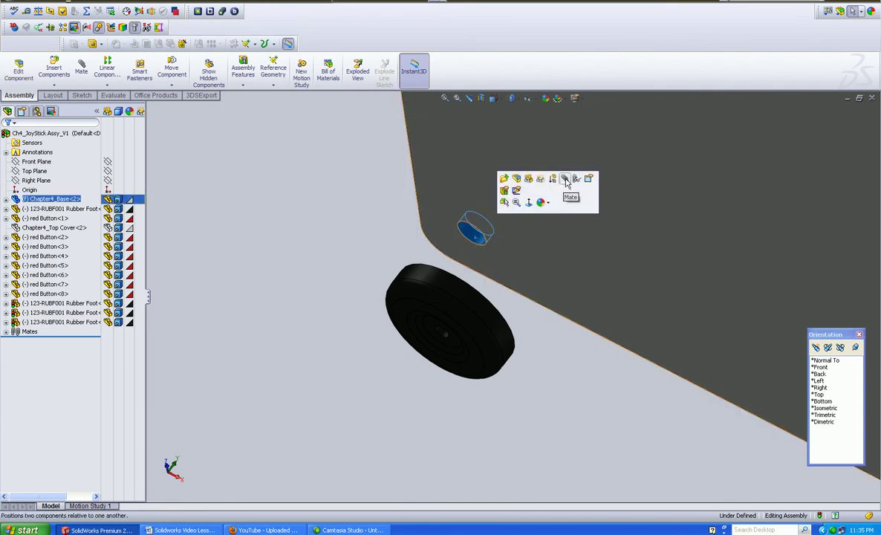
pyautogui.click(491, 320)
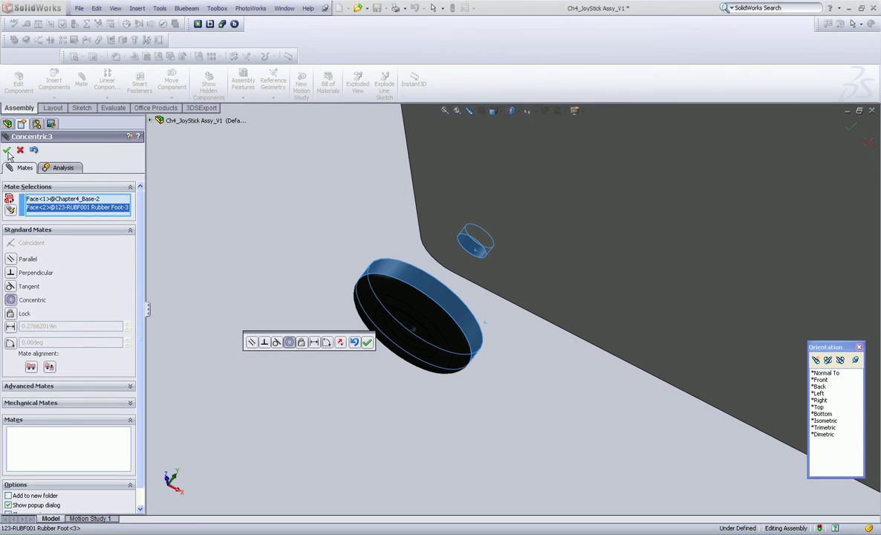
pyautogui.click(6, 133)
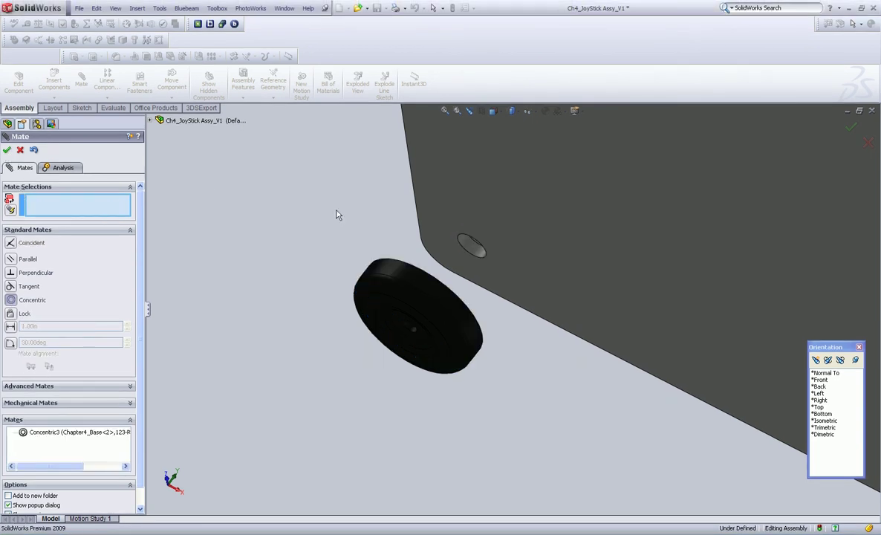
# Step: Mate the foot's circular edge coincident with the base underside and finish mating
pyautogui.click(587, 284)
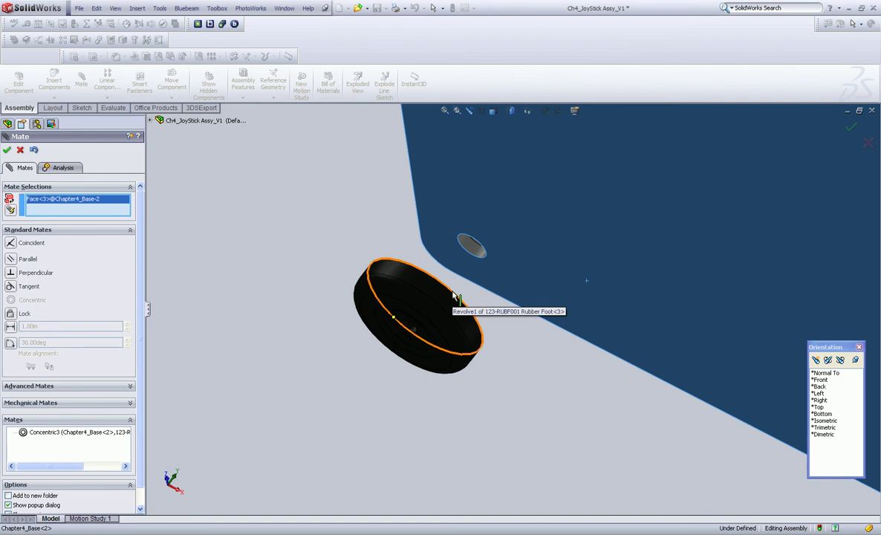
pyautogui.click(455, 295)
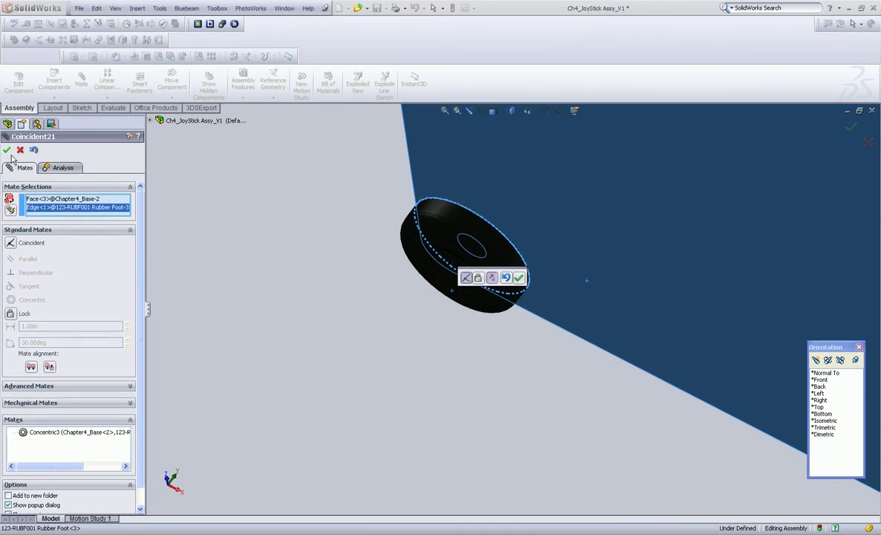
pyautogui.click(6, 134)
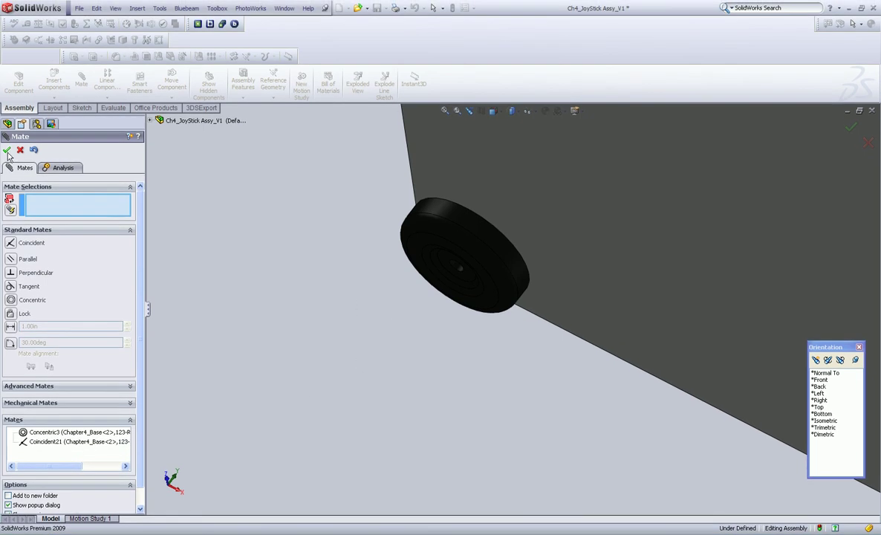
pyautogui.click(7, 150)
# Step: Zoom to the corner with the loose foot and mate it concentric with the corner hole
pyautogui.click(444, 110)
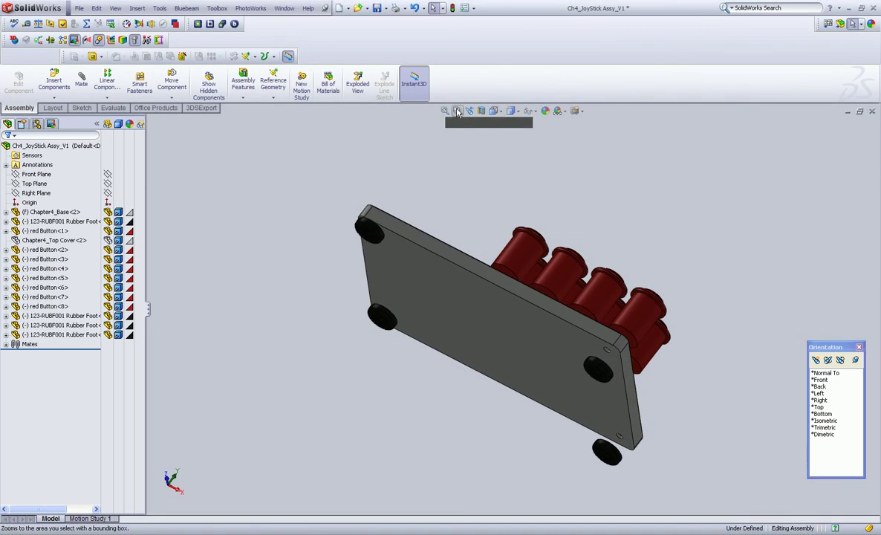
pyautogui.click(458, 112)
pyautogui.moveTo(512, 312); pyautogui.dragTo(680, 416)
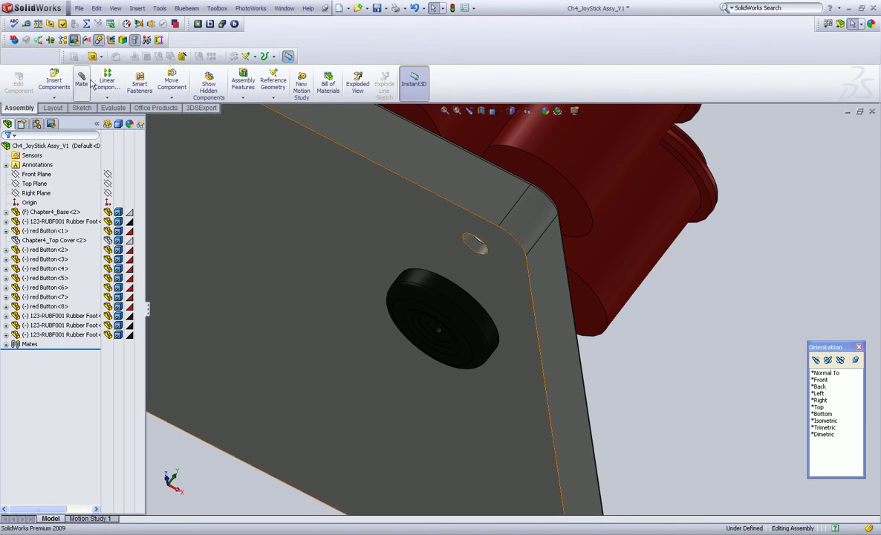
pyautogui.click(83, 80)
pyautogui.click(474, 239)
pyautogui.click(438, 285)
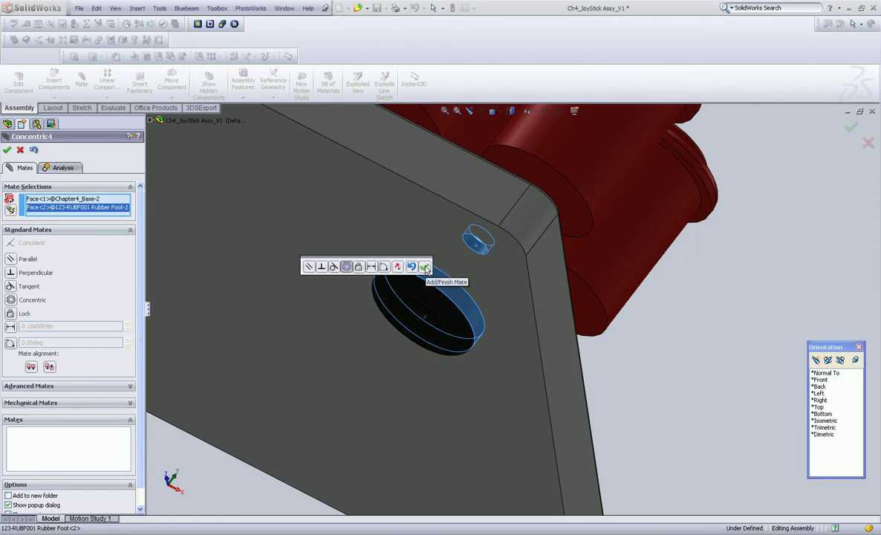
pyautogui.click(424, 267)
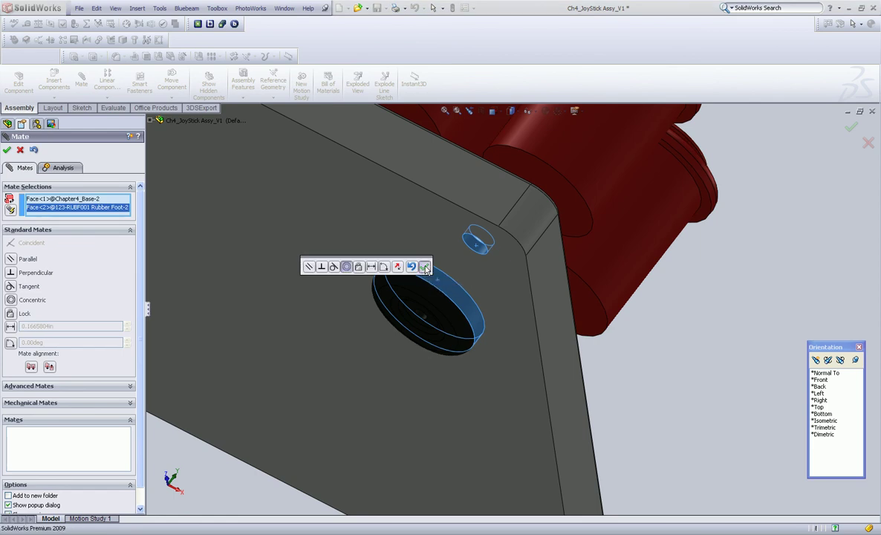
# Step: Seat that foot flush with a coincident mate to the base underside, then fit the view
pyautogui.click(419, 218)
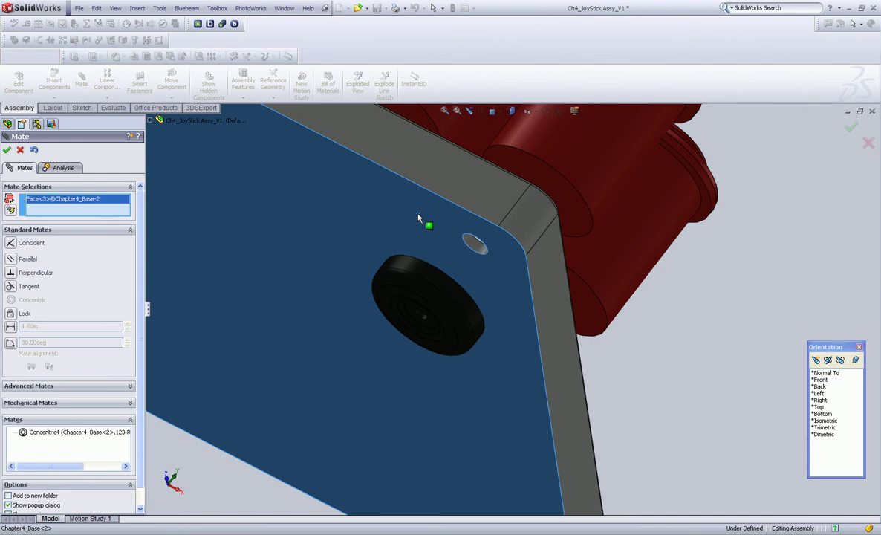
pyautogui.click(394, 256)
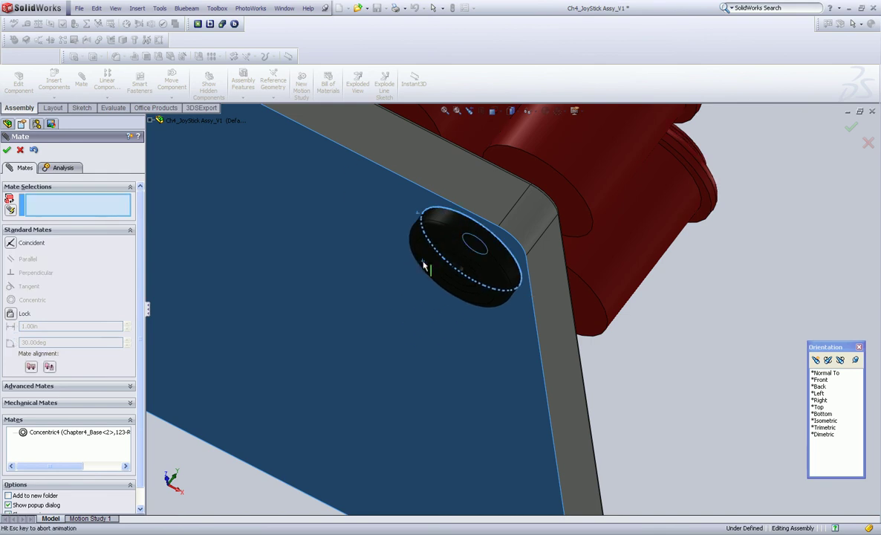
pyautogui.click(410, 249)
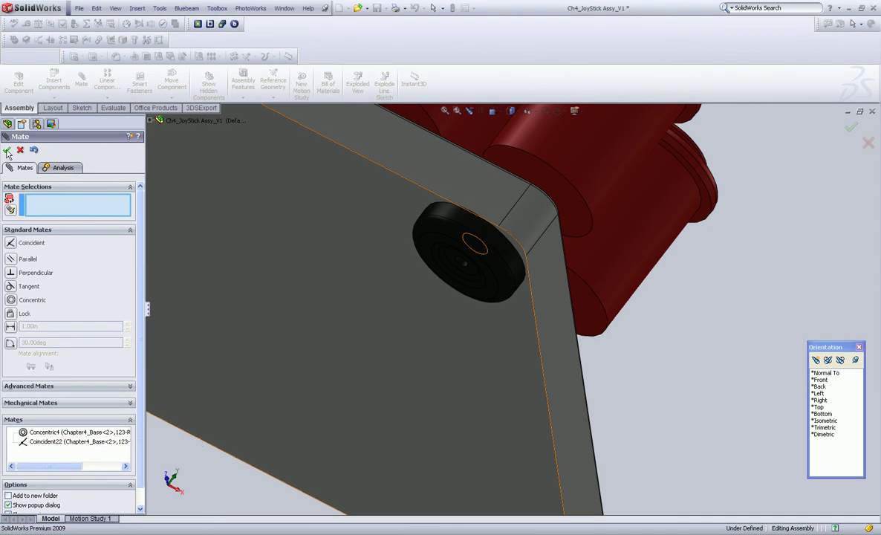
pyautogui.click(6, 150)
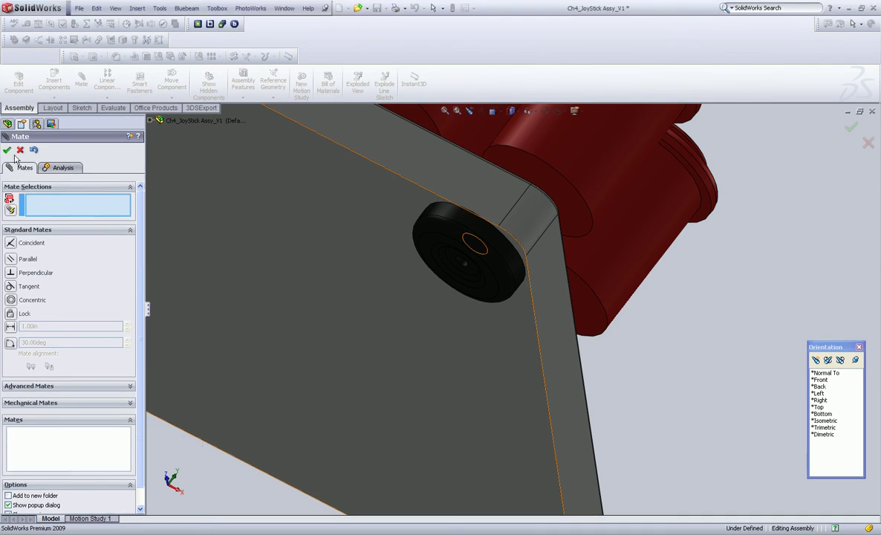
pyautogui.click(446, 111)
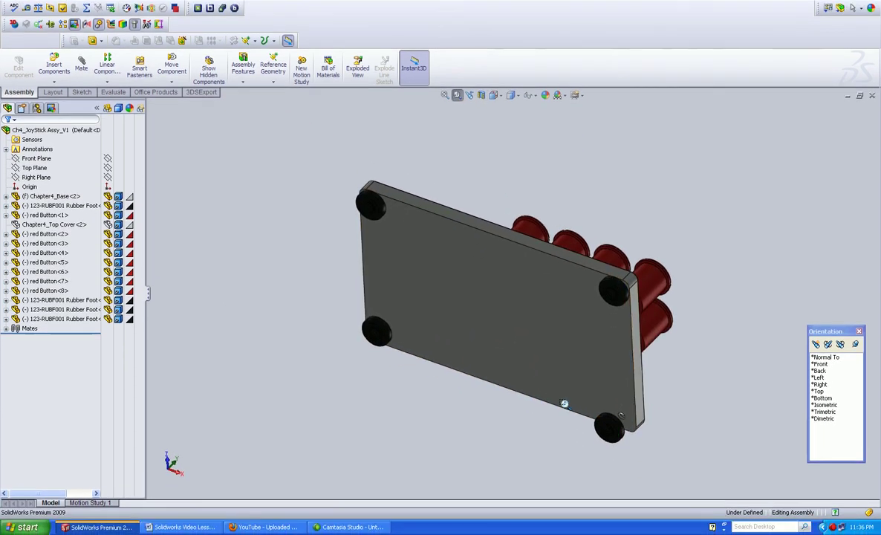
# Step: Zoom to the last loose foot and mate it concentric with its corner hole
pyautogui.moveTo(554, 389); pyautogui.dragTo(688, 499)
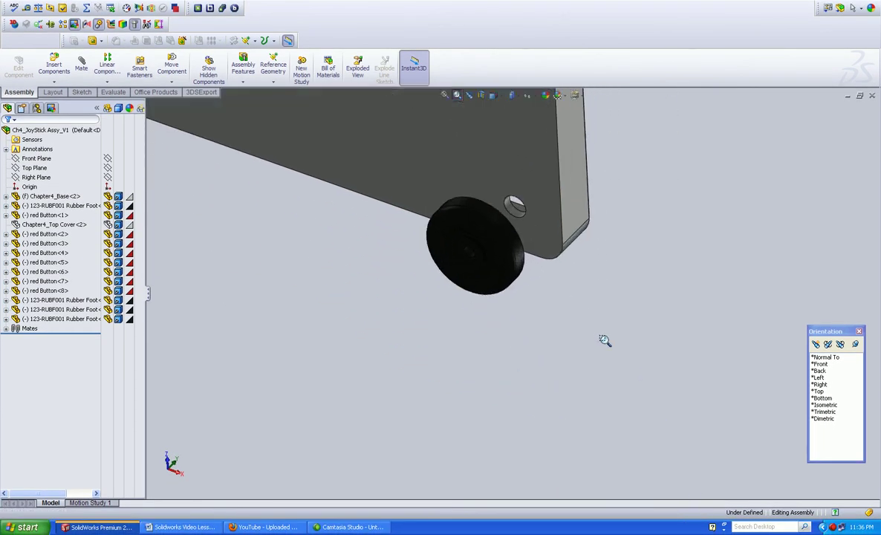
pyautogui.click(510, 207)
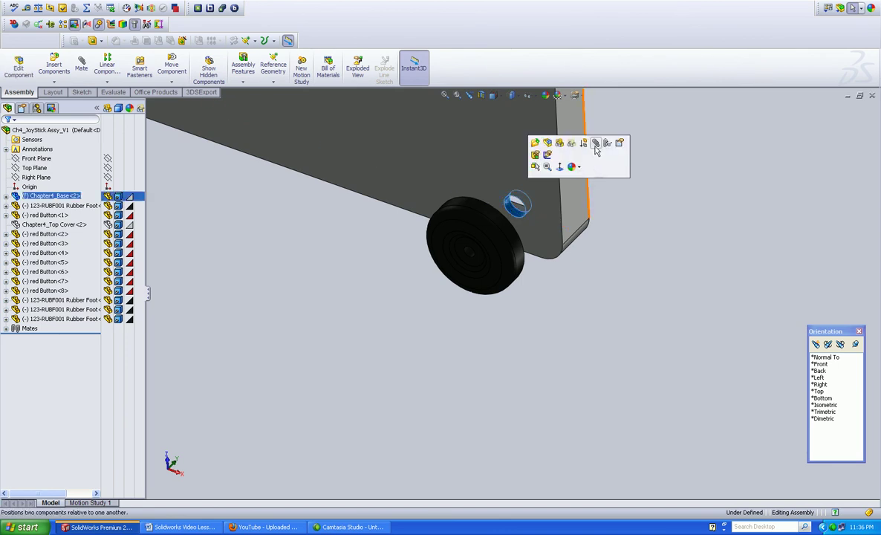
pyautogui.click(511, 233)
pyautogui.click(627, 210)
# Step: Mate the last foot's circular edge coincident with the base underside and finish mating
pyautogui.click(494, 164)
pyautogui.click(486, 207)
pyautogui.click(553, 190)
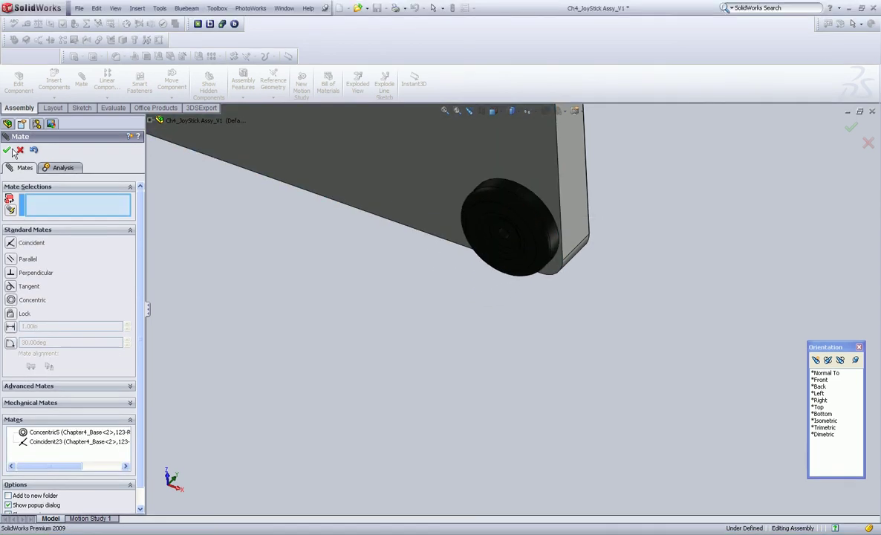
pyautogui.click(7, 151)
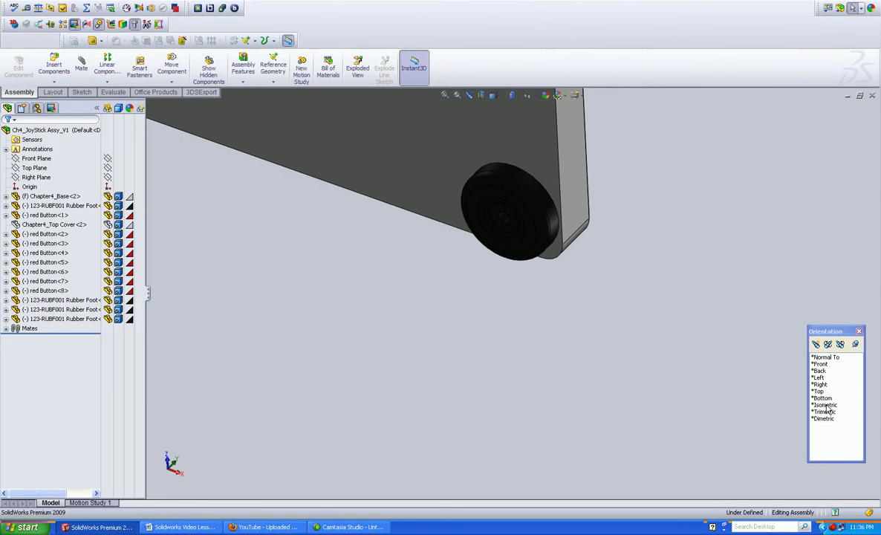
# Step: Fit the assembly in isometric view and show the hidden Chapter4_Top Cover component again
pyautogui.click(824, 405)
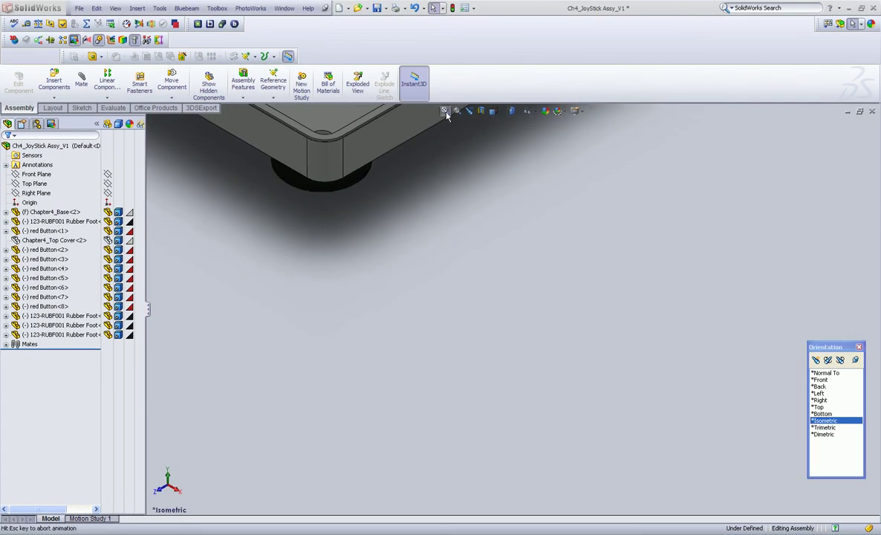
pyautogui.click(445, 96)
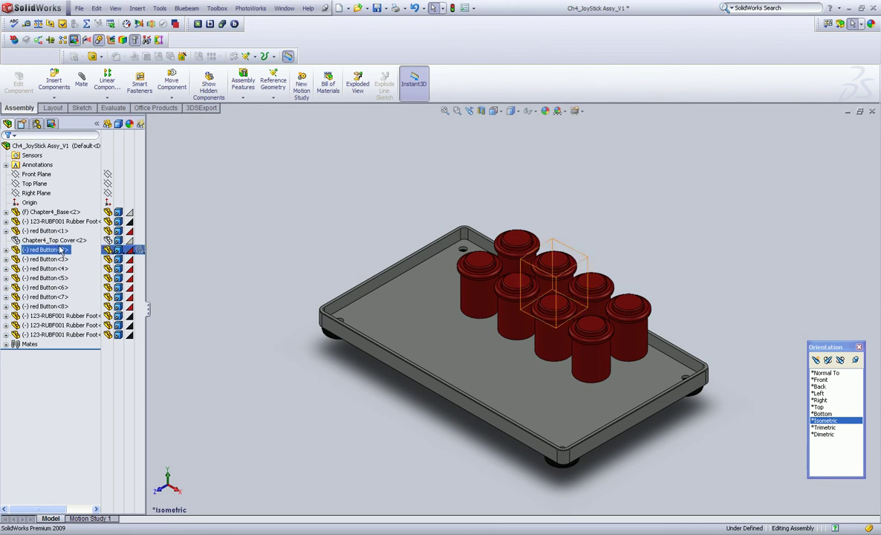
pyautogui.click(53, 240)
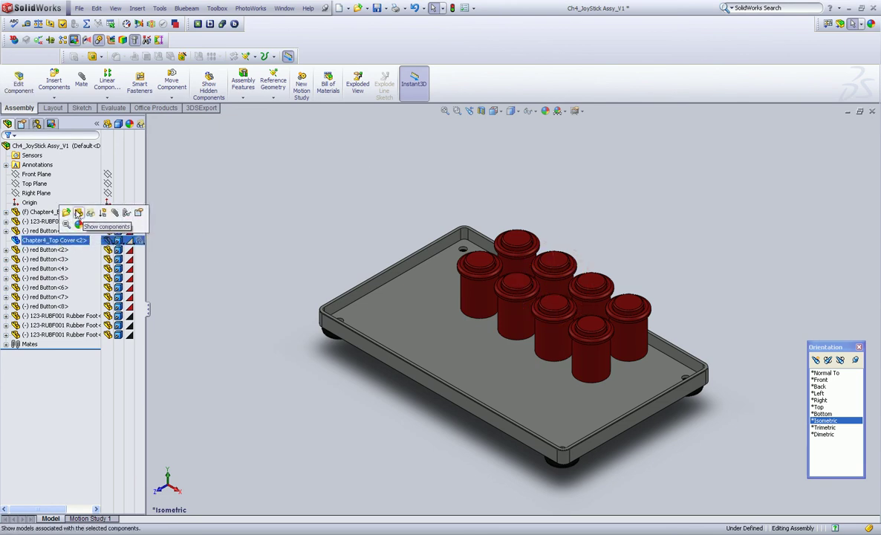
pyautogui.click(78, 214)
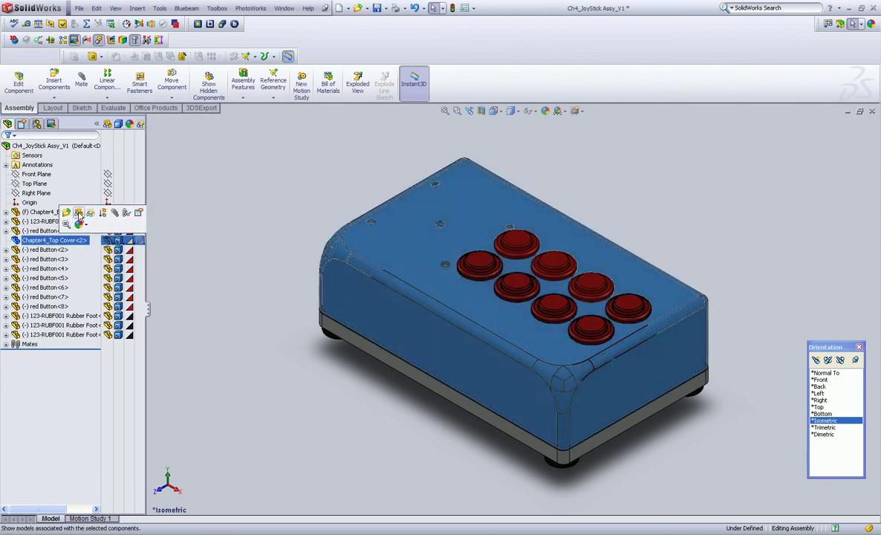
pyautogui.click(239, 150)
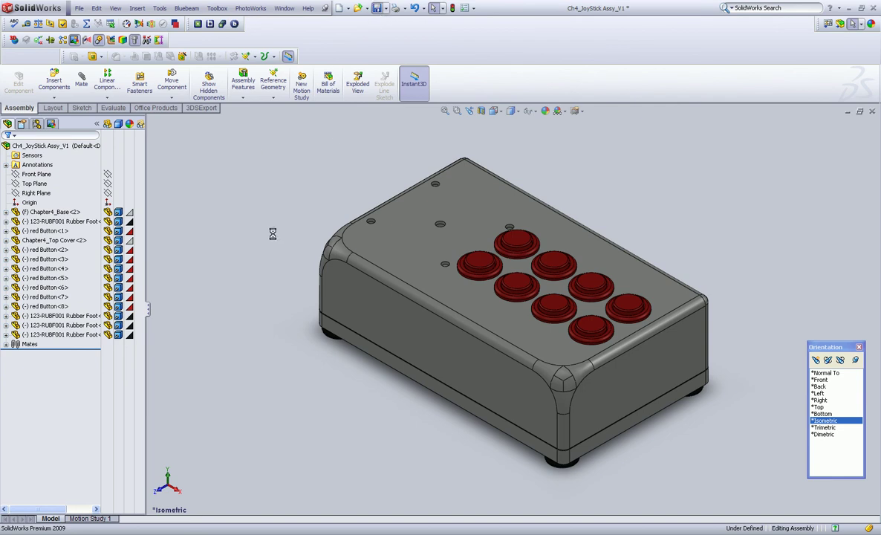